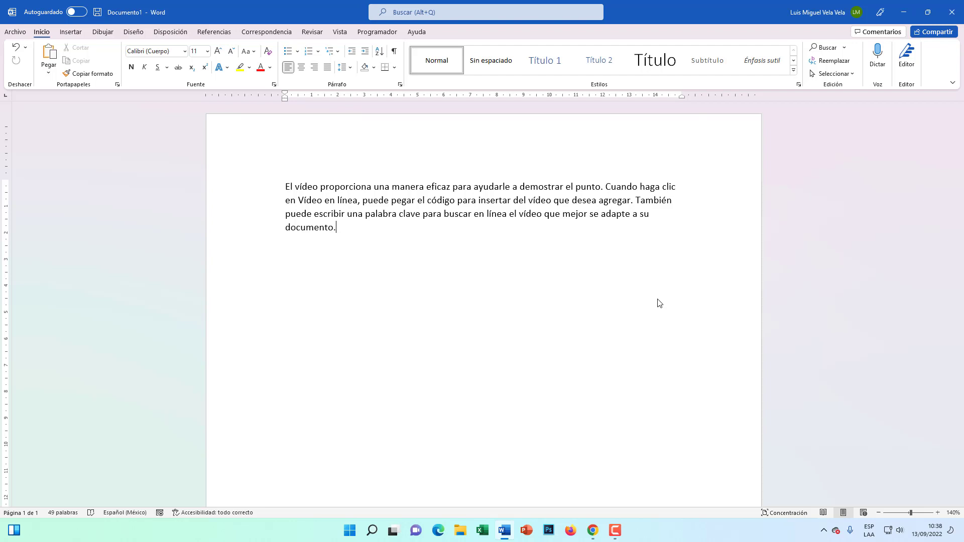
# Add a new line reading 'El Tío Tech' below the sample paragraph.
pyautogui.scroll(-3, 659, 303)
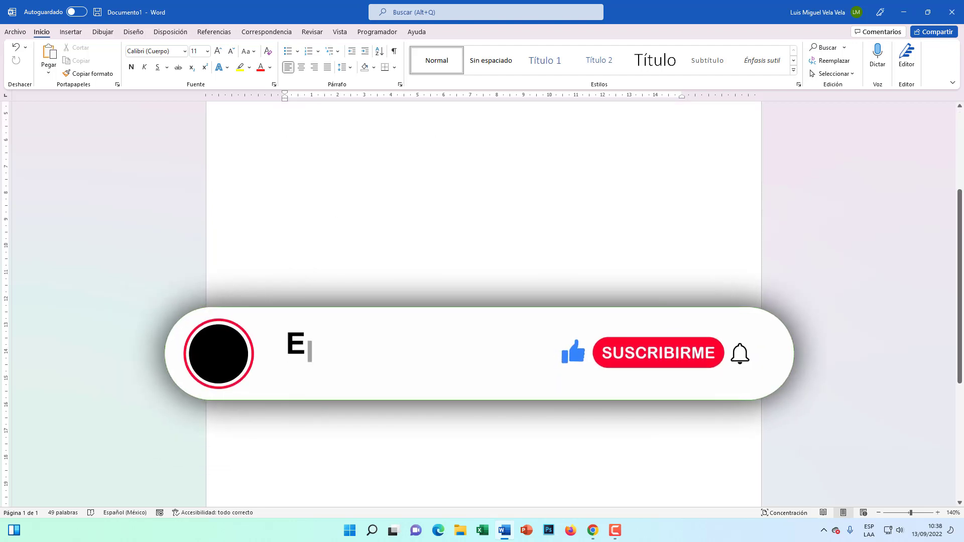
pyautogui.scroll(3, 483, 251)
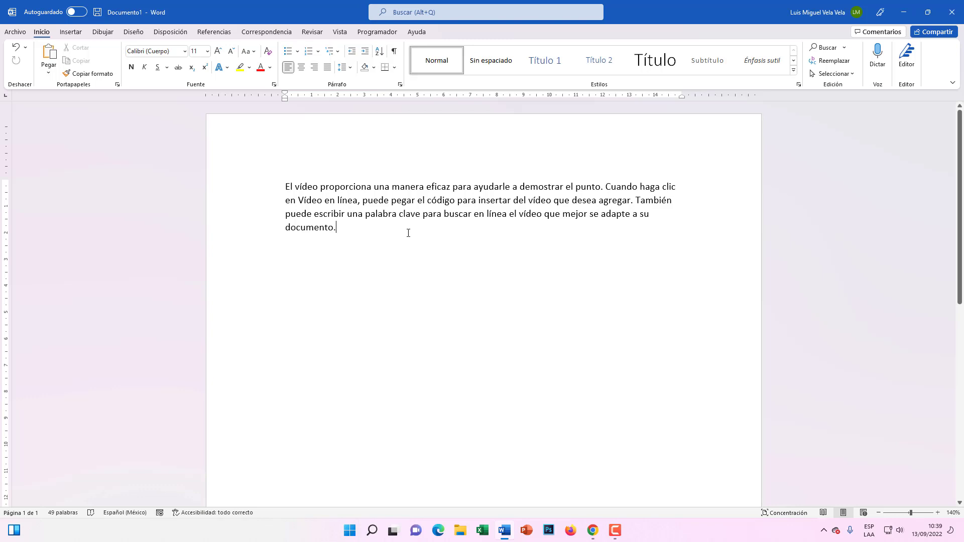
pyautogui.moveTo(408, 233); pyautogui.dragTo(273, 176)
pyautogui.click(335, 236)
pyautogui.moveTo(371, 235); pyautogui.dragTo(254, 187)
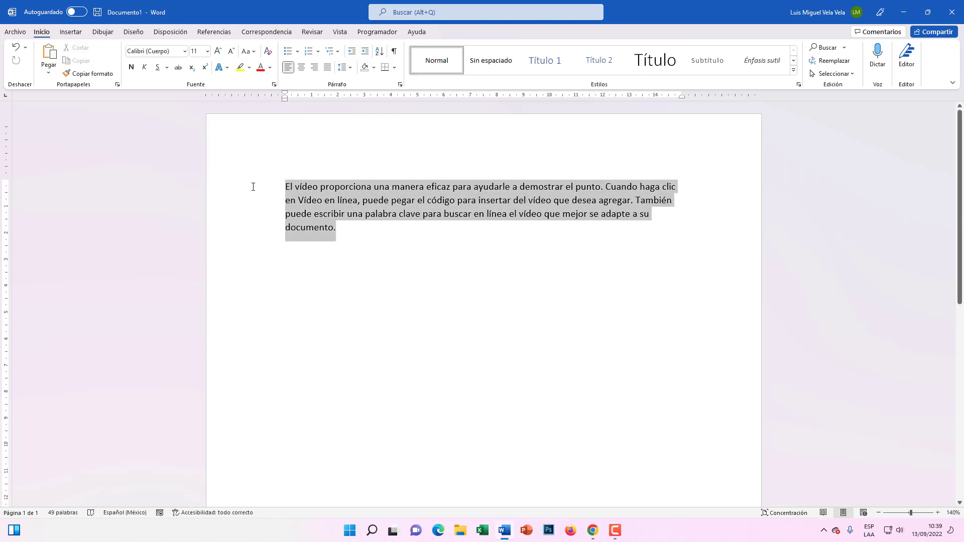
pyautogui.click(349, 228)
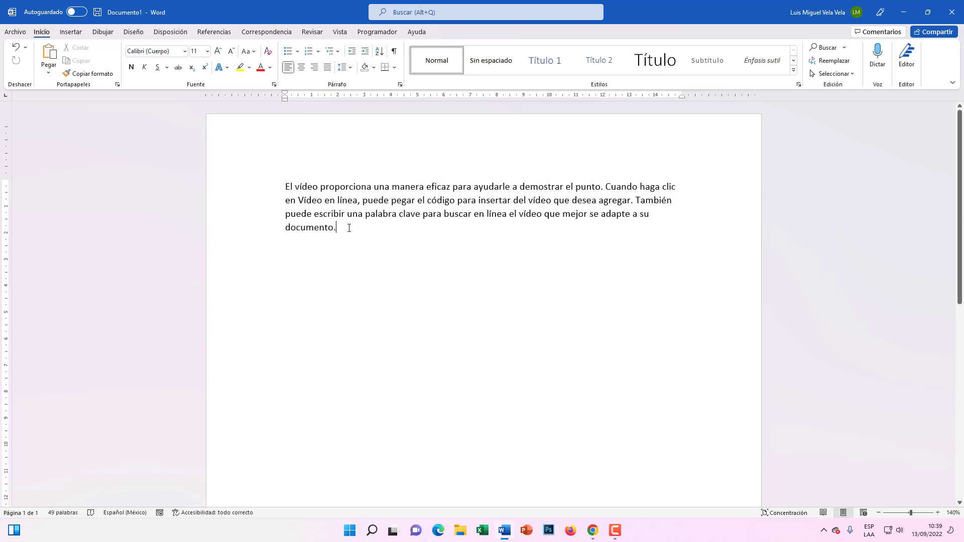
pyautogui.press('Return')
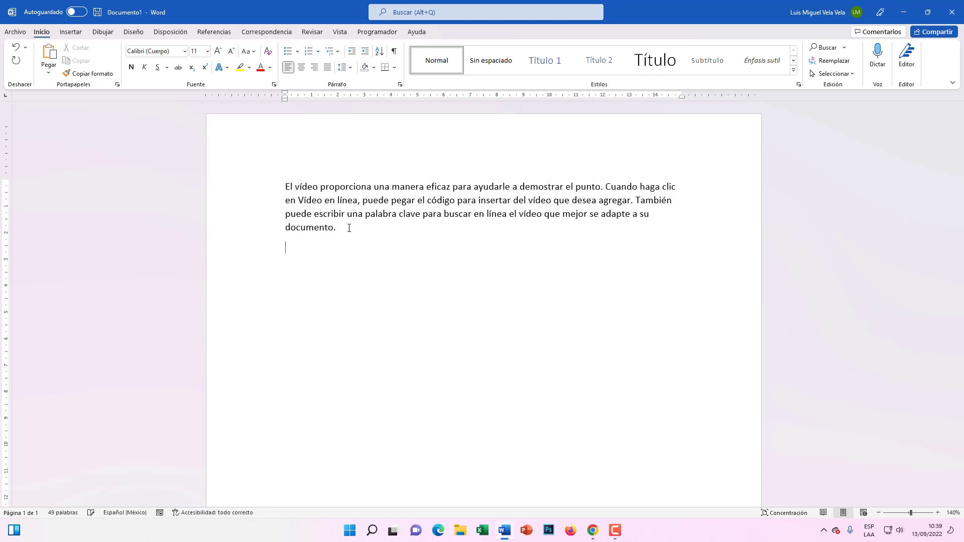
pyautogui.write('El Tío Te')
pyautogui.write('ch')
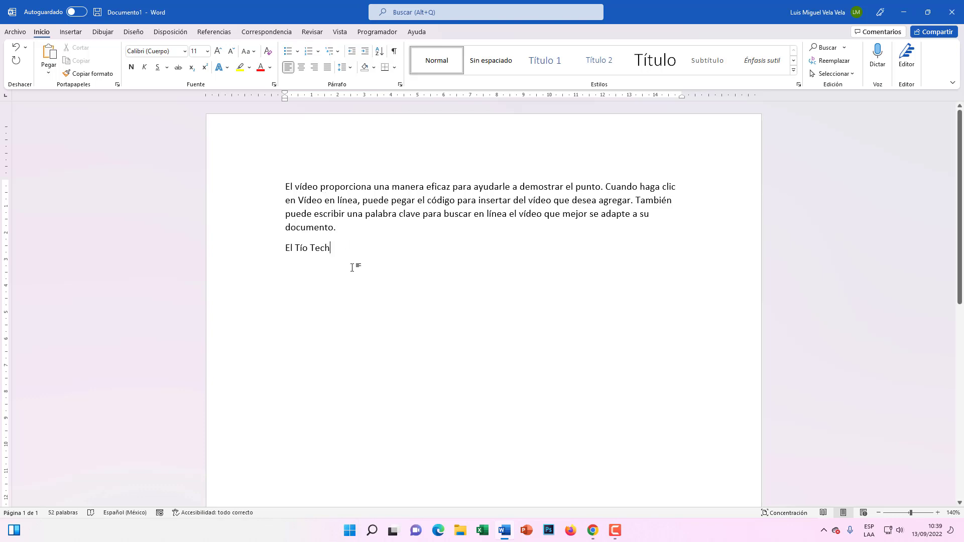
# Right-align the El Tío Tech line using Alinear a la derecha.
pyautogui.moveTo(361, 246); pyautogui.dragTo(276, 246)
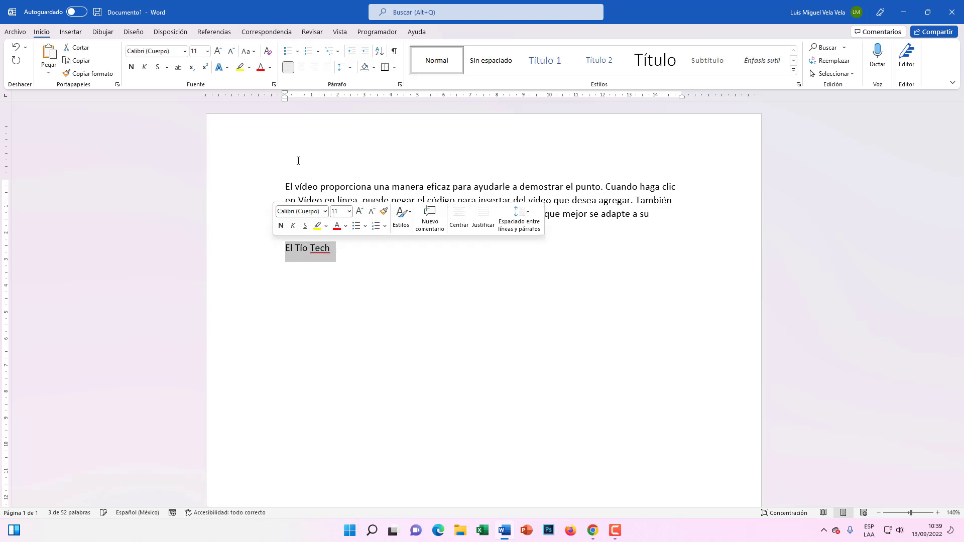
pyautogui.click(302, 72)
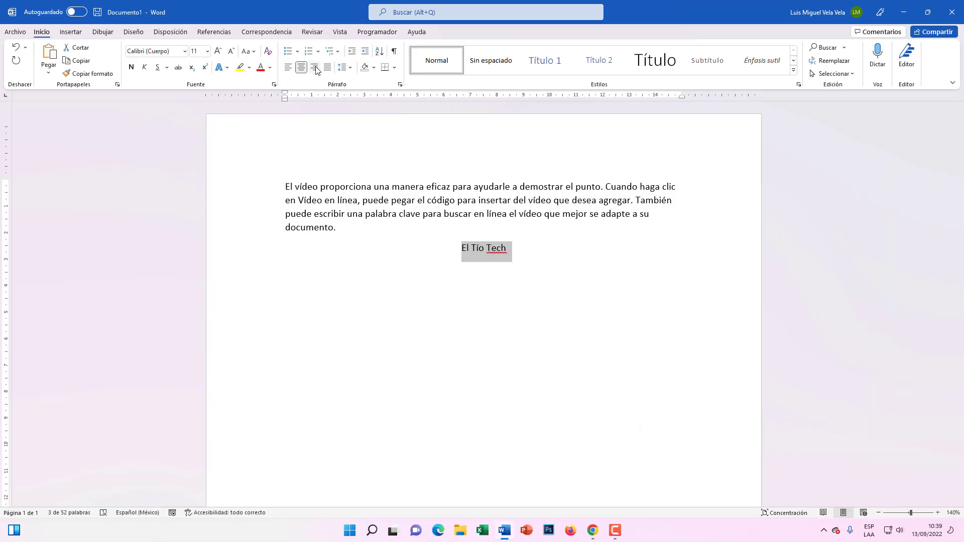
pyautogui.click(315, 68)
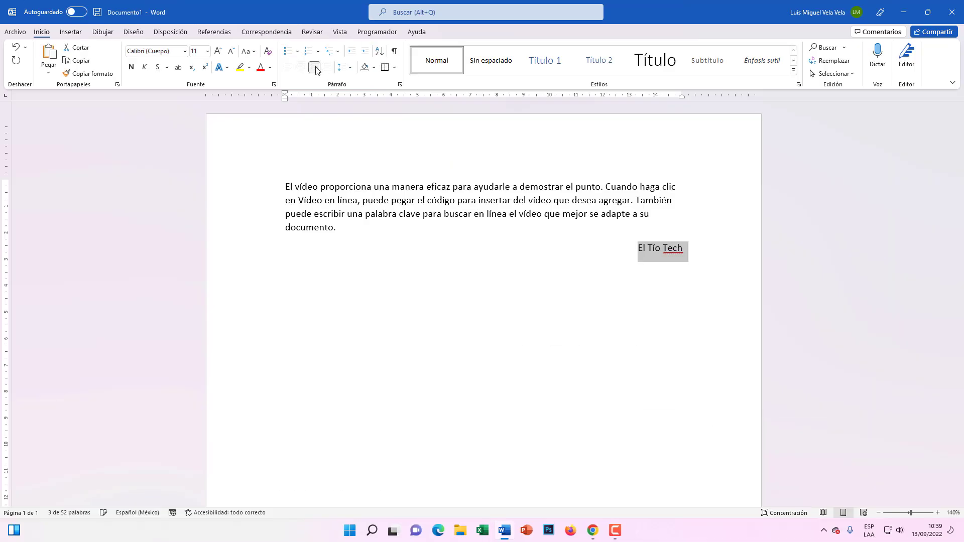
pyautogui.click(693, 252)
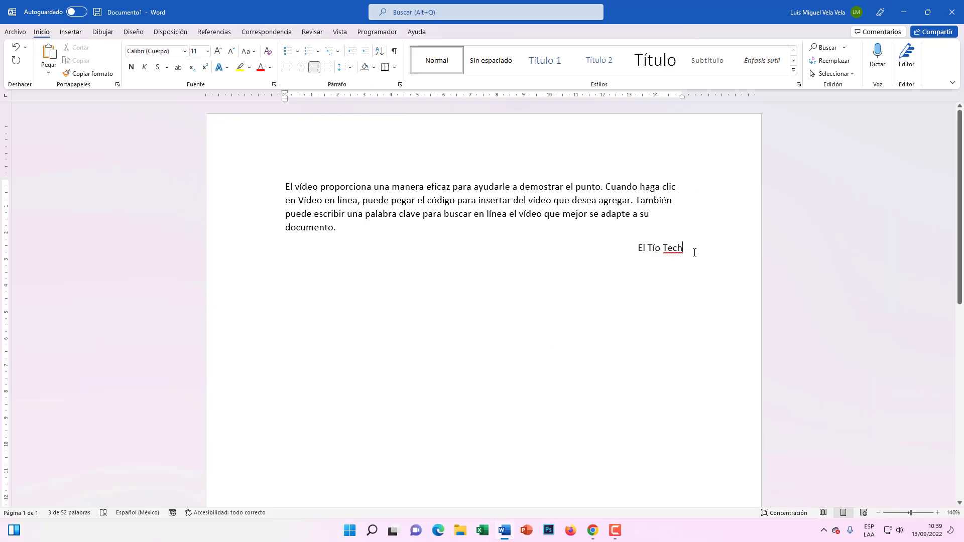
# Add test lines 'sdf sdf sdfsdf sdf' and left-align them together with El Tío Tech.
pyautogui.press('Return')
pyautogui.write('sdf ')
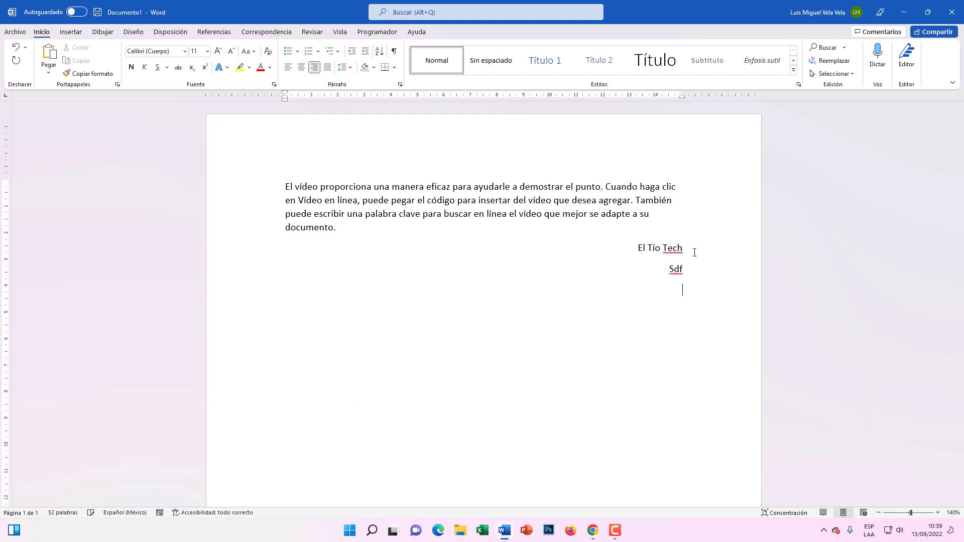
pyautogui.write('sdf sdfsdf sdf')
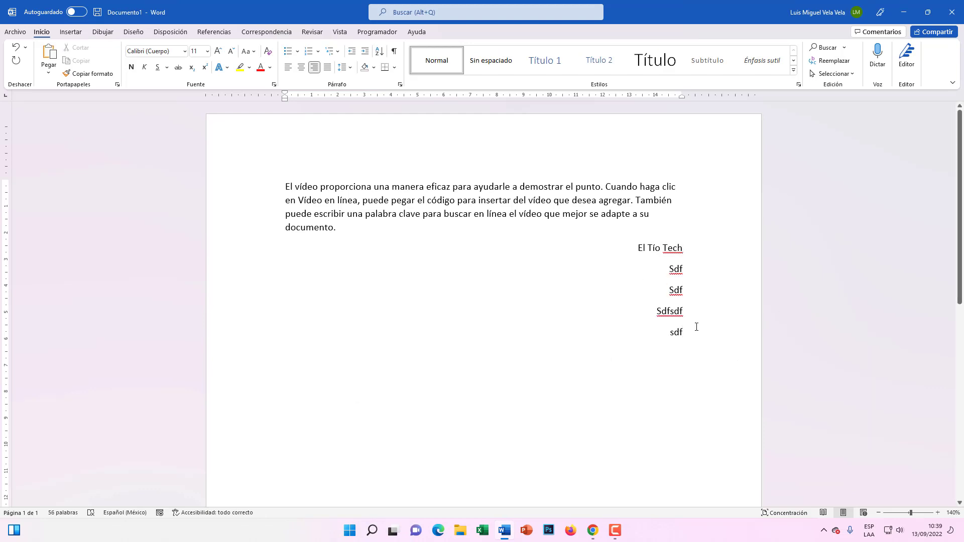
pyautogui.moveTo(696, 327); pyautogui.dragTo(634, 248)
pyautogui.click(288, 67)
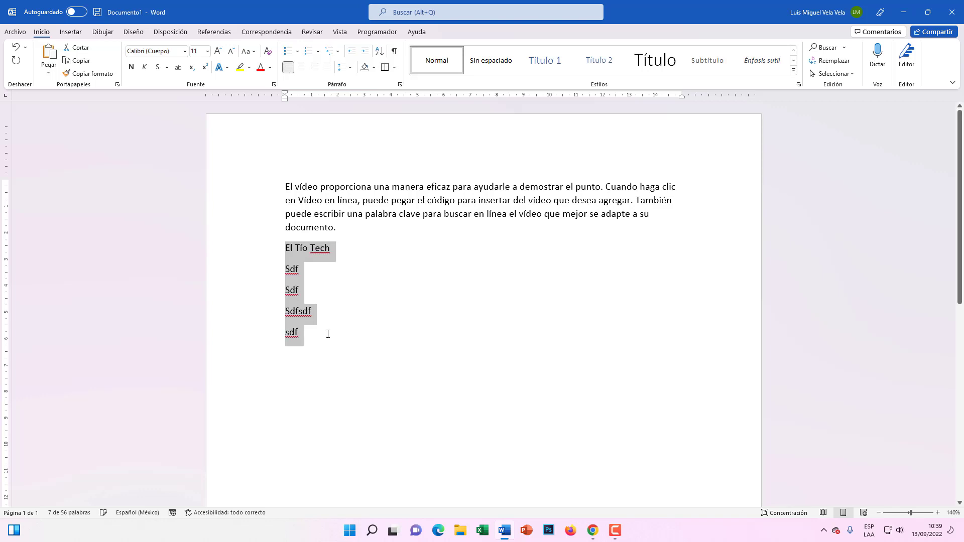
pyautogui.click(329, 332)
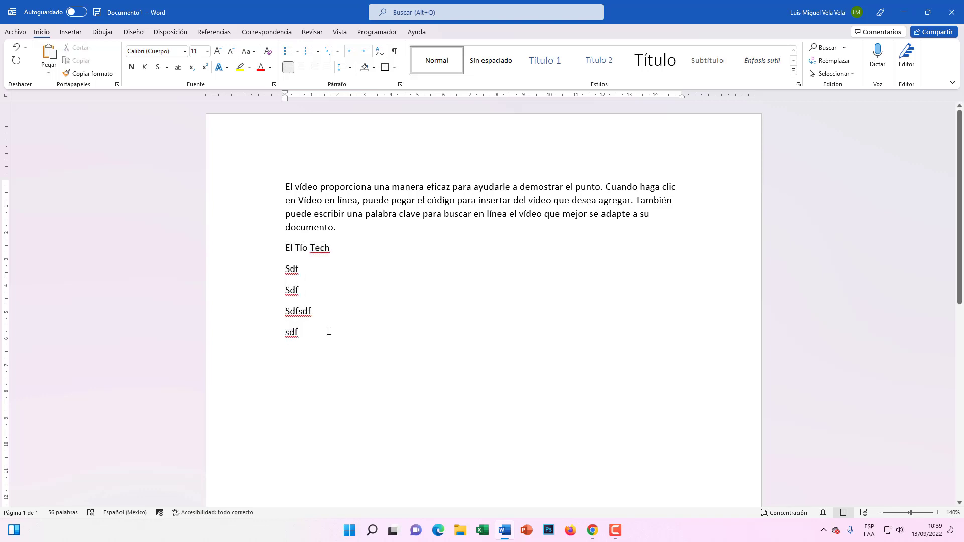
pyautogui.scroll(-3, 329, 329)
pyautogui.scroll(-2, 377, 321)
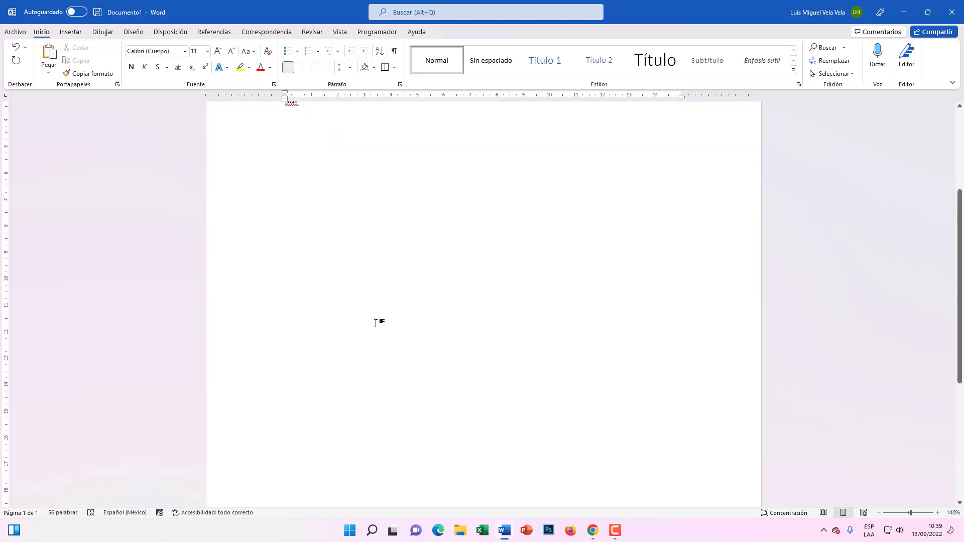
pyautogui.scroll(5, 376, 323)
pyautogui.scroll(-2, 433, 369)
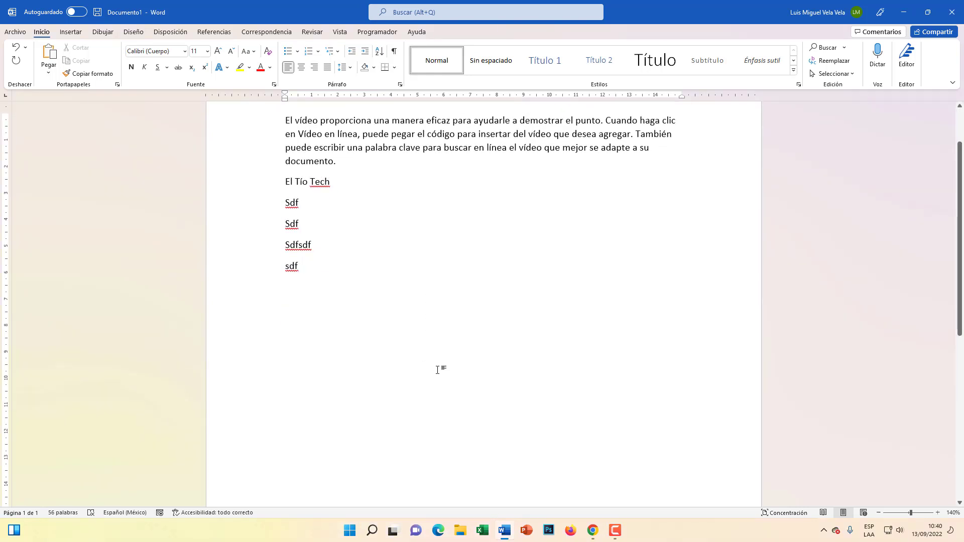
pyautogui.scroll(2, 437, 370)
# Insert a Cuadro de texto simple from Insertar beside the Sdf lines.
pyautogui.press('Return')
pyautogui.press('Return')
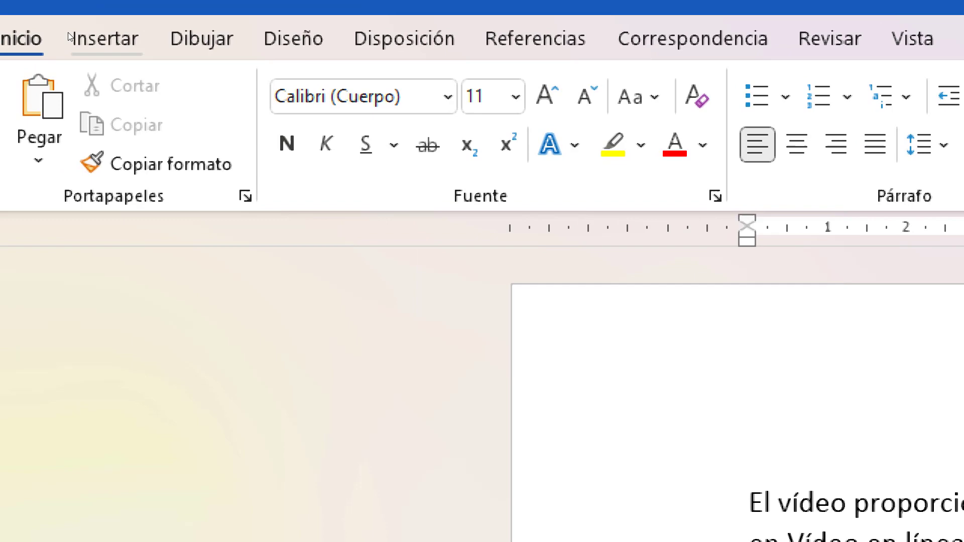
pyautogui.click(60, 32)
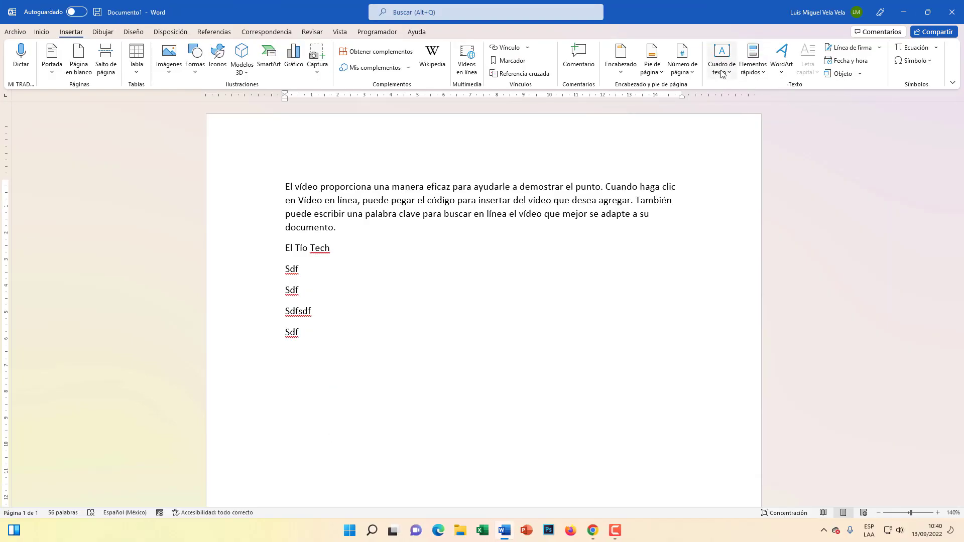
pyautogui.click(721, 73)
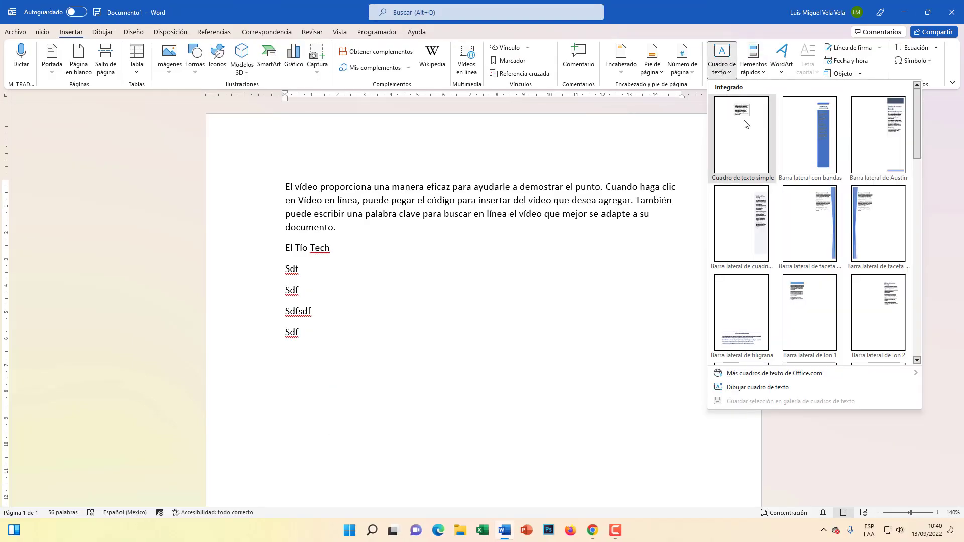
pyautogui.press('super+plus')
pyautogui.press('super+minus')
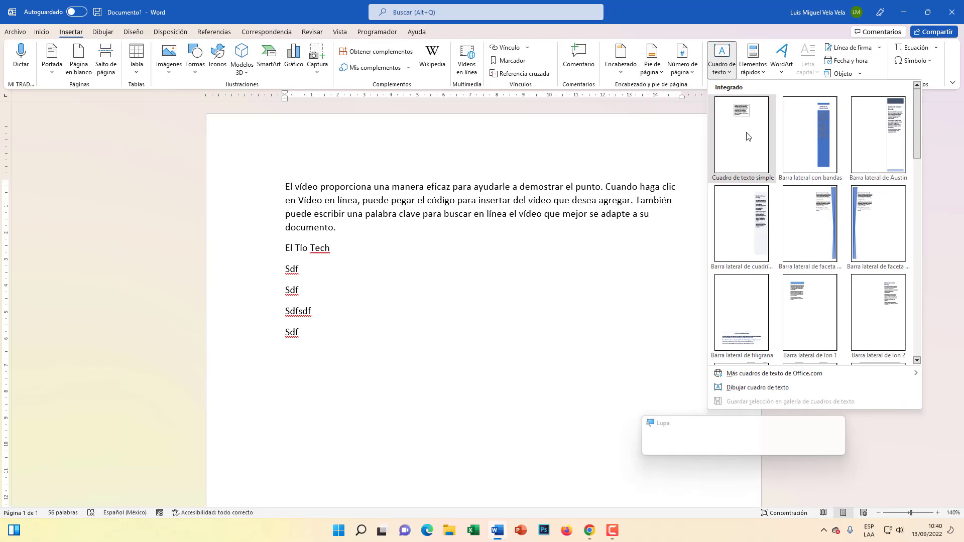
pyautogui.click(746, 136)
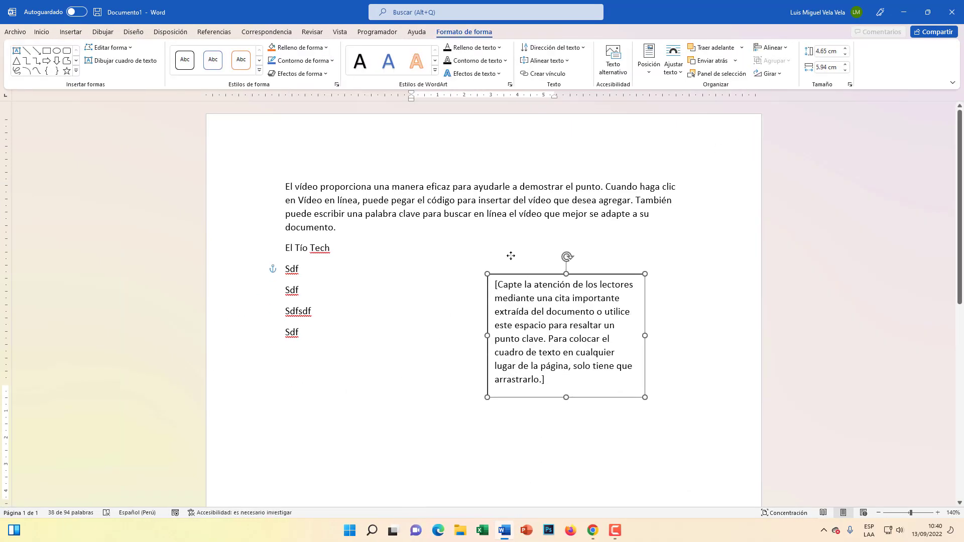
# Move the quote text box right of the Sdf lines and give it No Outline.
pyautogui.moveTo(510, 255); pyautogui.dragTo(389, 342)
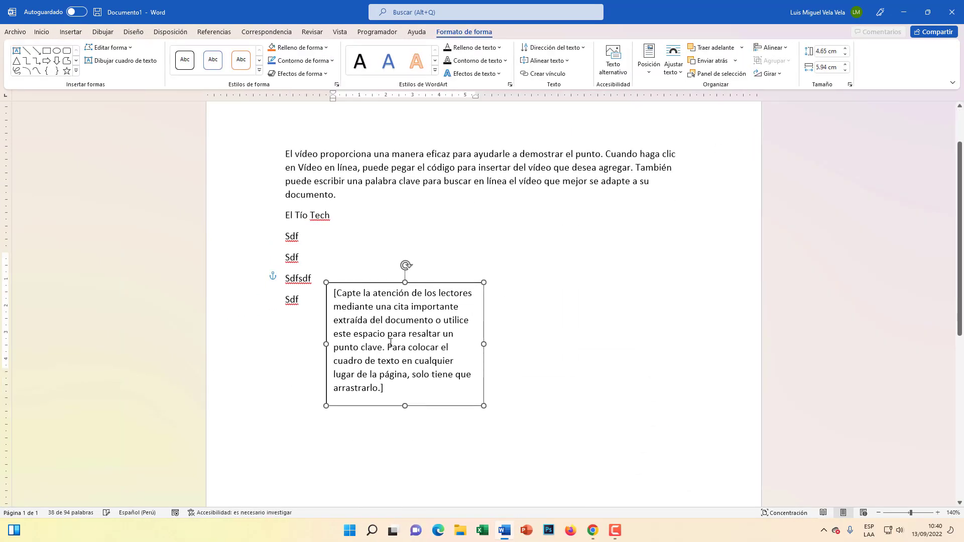
pyautogui.moveTo(392, 282)
pyautogui.mouseDown()
pyautogui.moveTo(444, 339)
pyautogui.moveTo(517, 267)
pyautogui.mouseUp()
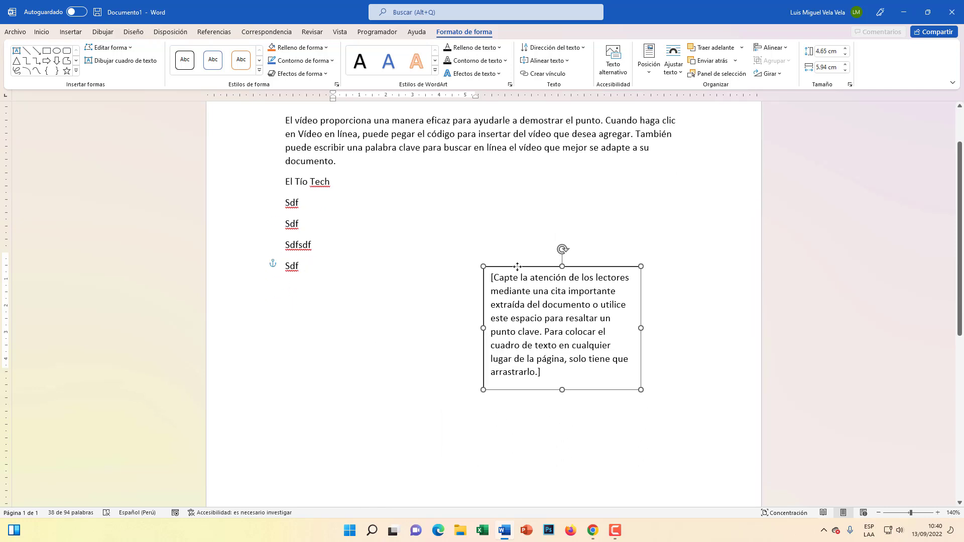
pyautogui.moveTo(517, 267)
pyautogui.mouseDown()
pyautogui.moveTo(520, 301)
pyautogui.moveTo(524, 239)
pyautogui.mouseUp()
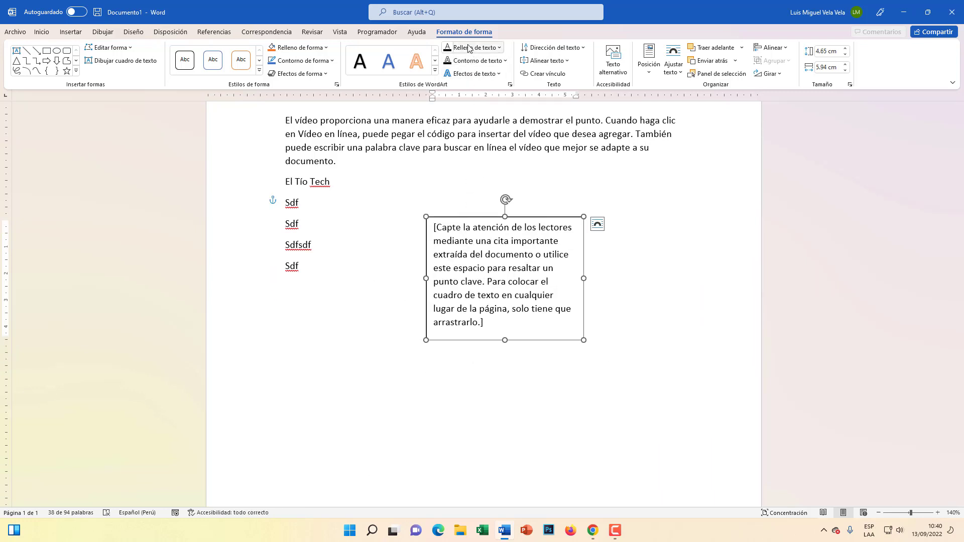
pyautogui.click(301, 61)
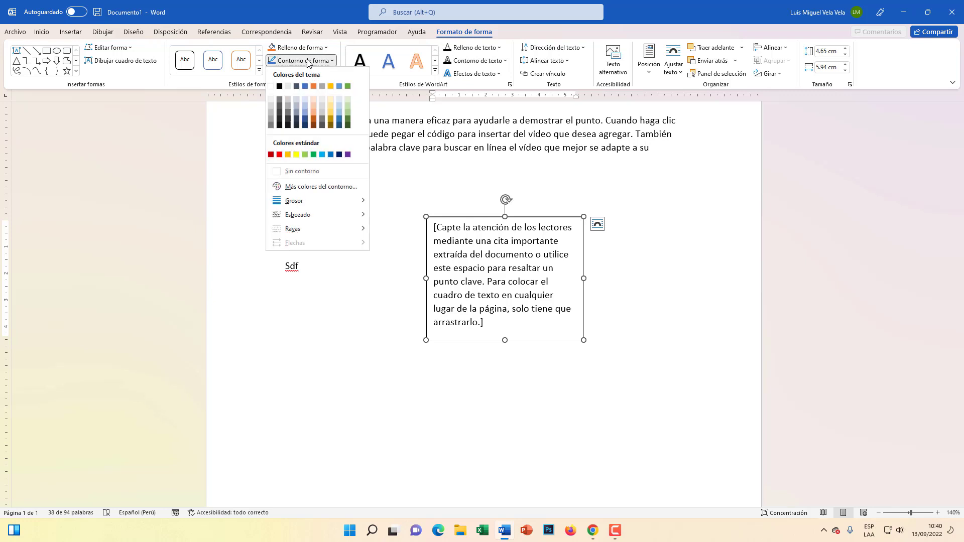
pyautogui.click(302, 171)
# Shrink and reposition the quote box, then delete it.
pyautogui.moveTo(585, 337); pyautogui.dragTo(603, 259)
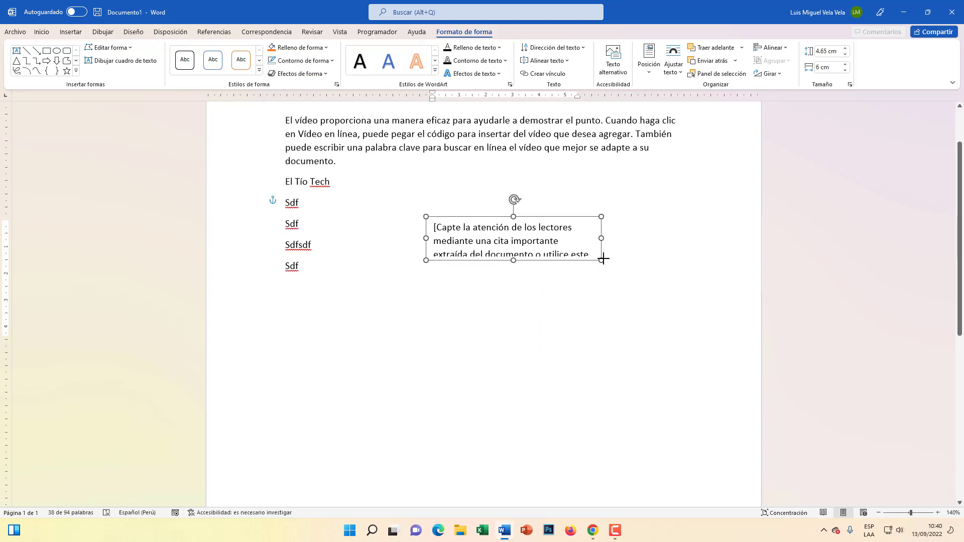
pyautogui.moveTo(548, 217)
pyautogui.mouseDown()
pyautogui.moveTo(443, 216)
pyautogui.moveTo(500, 203)
pyautogui.mouseUp()
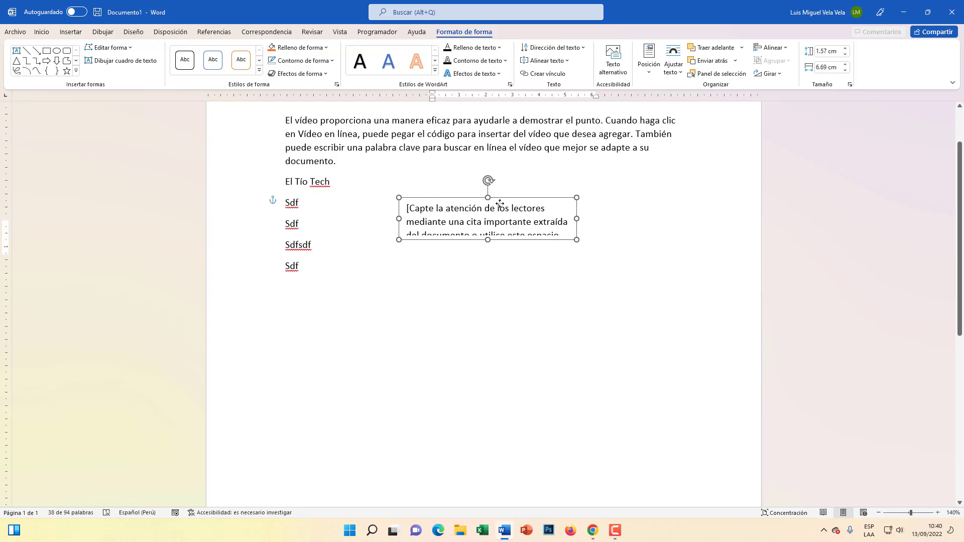
pyautogui.moveTo(499, 203); pyautogui.dragTo(446, 278)
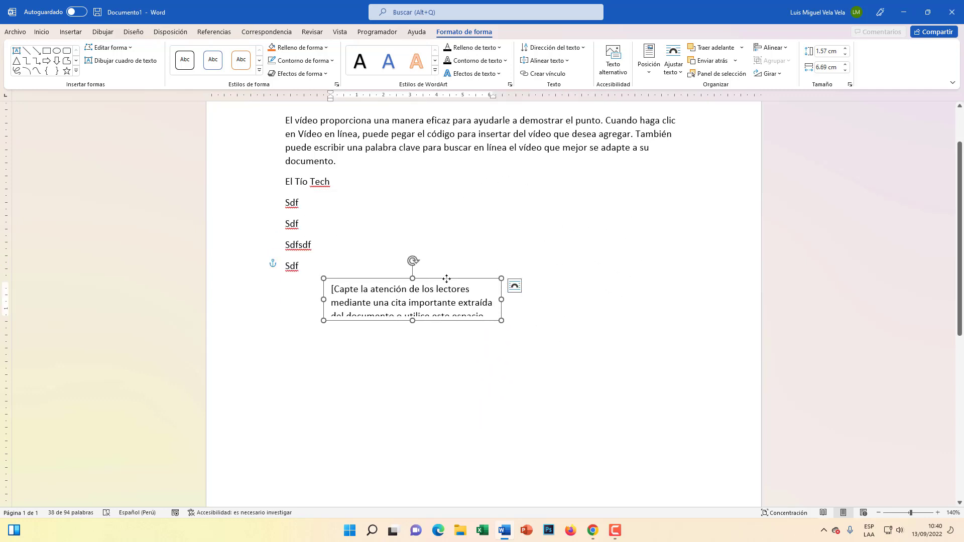
pyautogui.press('Delete')
pyautogui.scroll(2, 312, 330)
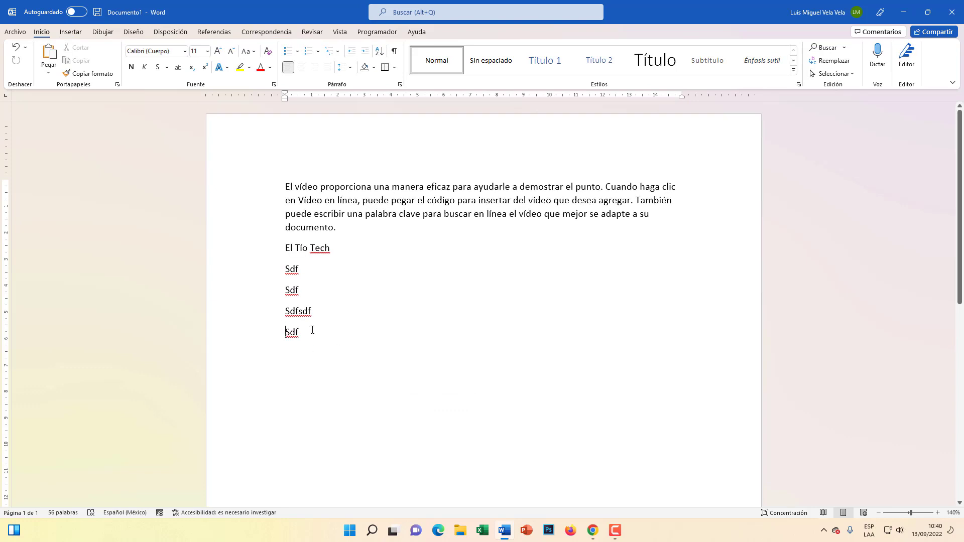
# Select the lines from El Tío Tech to the last Sdf and delete them.
pyautogui.moveTo(312, 330); pyautogui.dragTo(276, 247)
pyautogui.press('Delete')
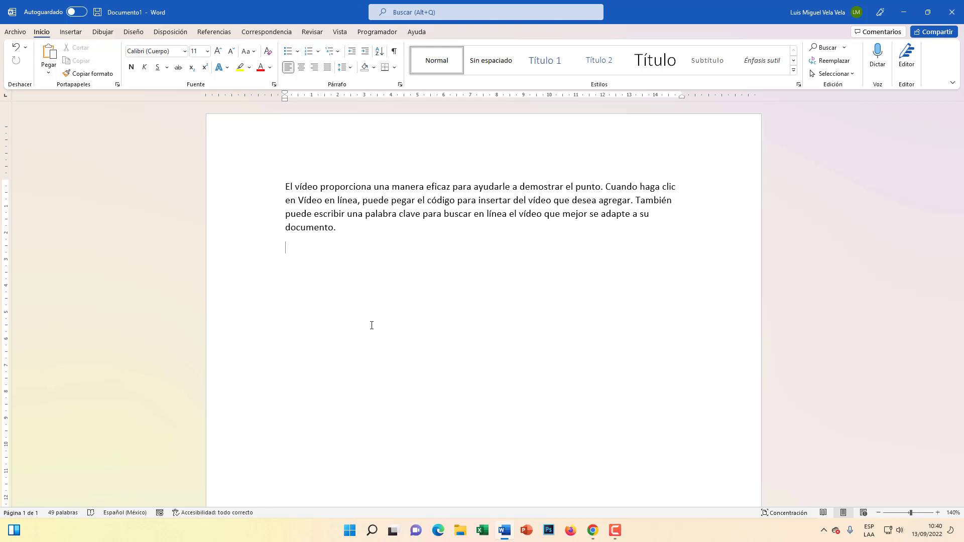
pyautogui.scroll(-2, 369, 309)
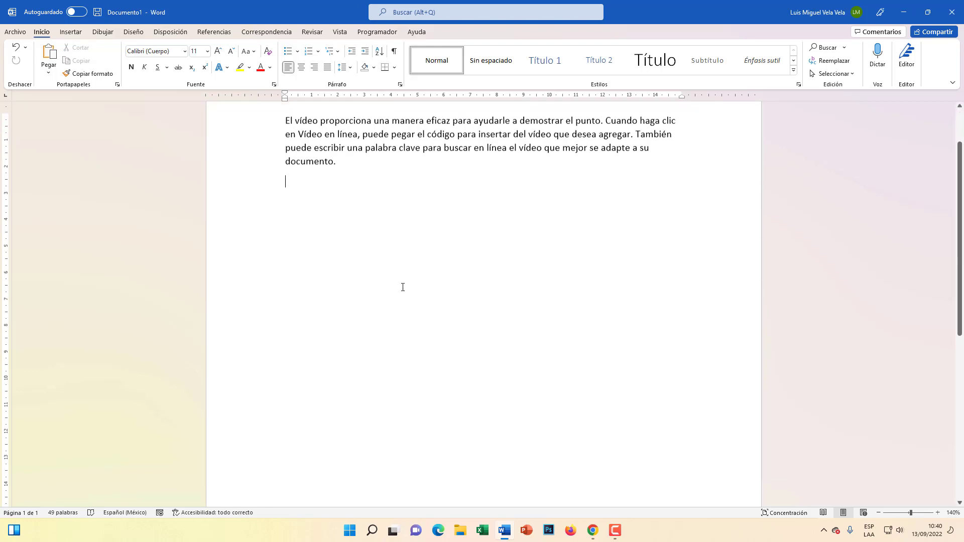
pyautogui.scroll(-2, 402, 286)
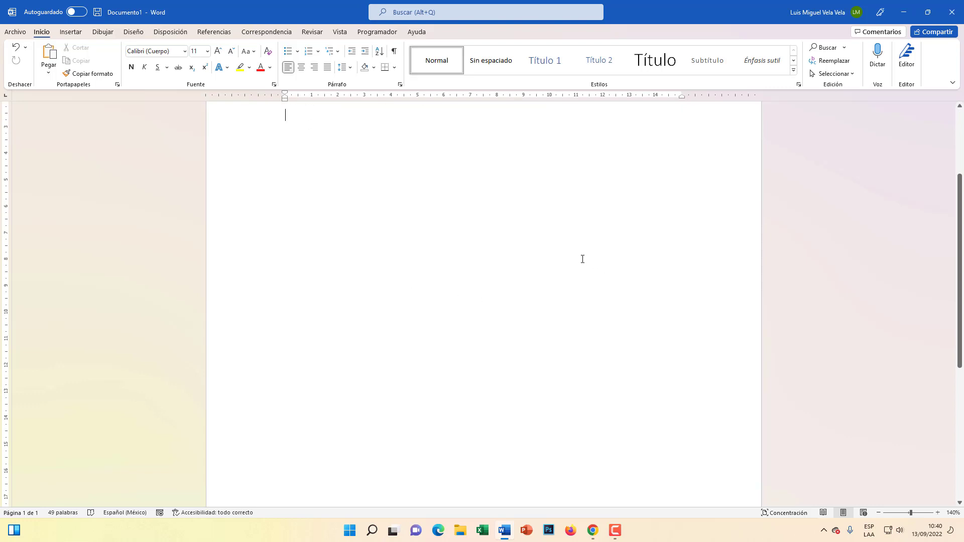
# Type El Tío Tech below the paragraph, then another El Tío Tech at a blank spot.
pyautogui.write('El T')
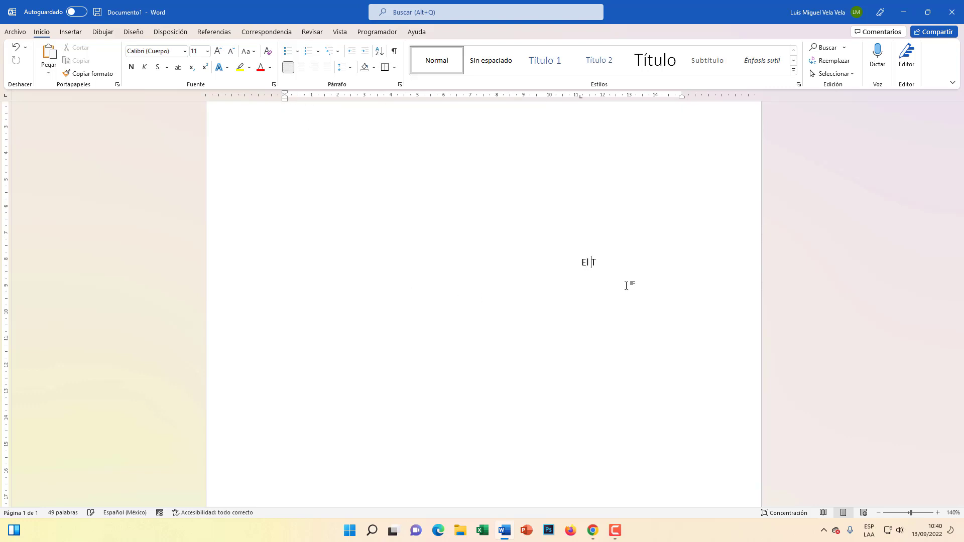
pyautogui.write('ío Tech')
pyautogui.moveTo(627, 263); pyautogui.dragTo(581, 265)
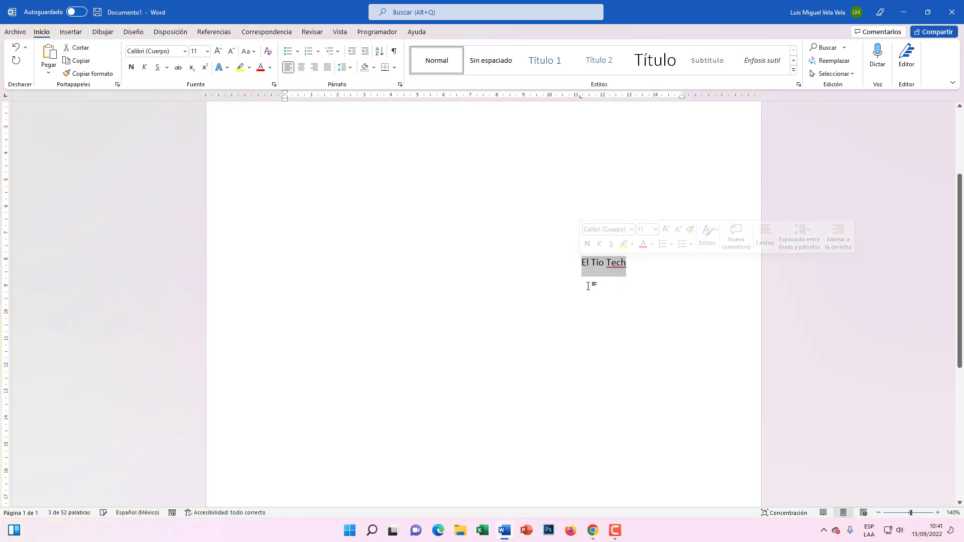
pyautogui.scroll(2, 517, 312)
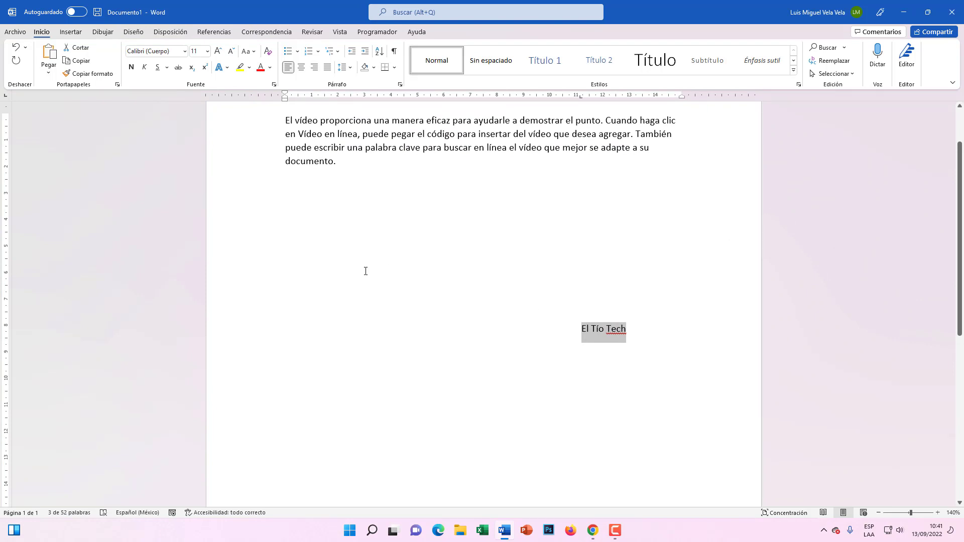
pyautogui.click(333, 218)
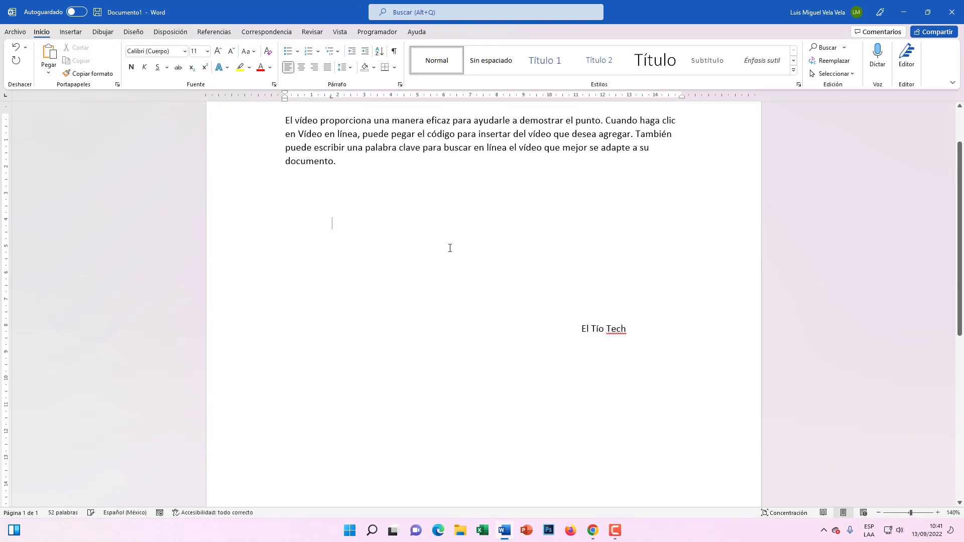
pyautogui.write('El Tío Te')
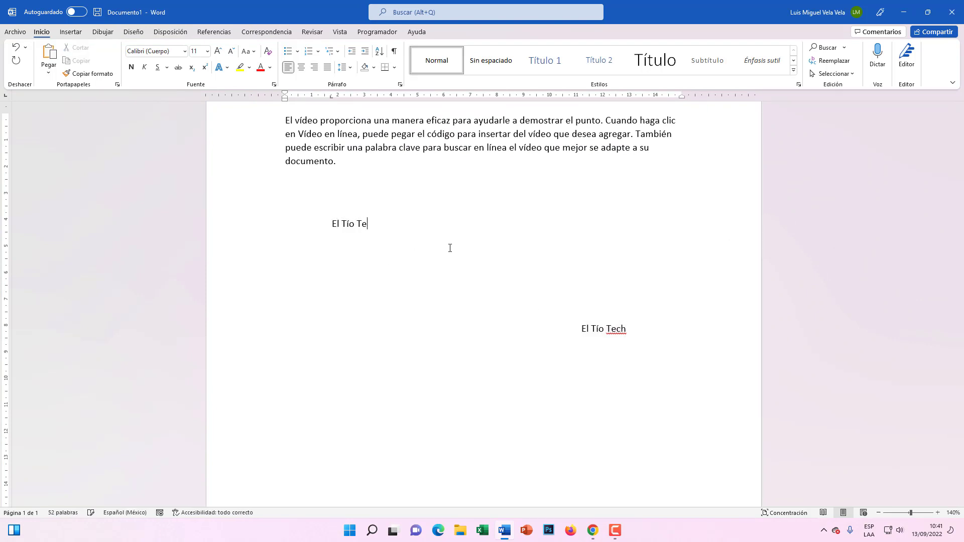
pyautogui.write('ch')
# Double-click mid-page and type a third El Tío Tech, fixing the typos.
pyautogui.doubleClick(415, 266)
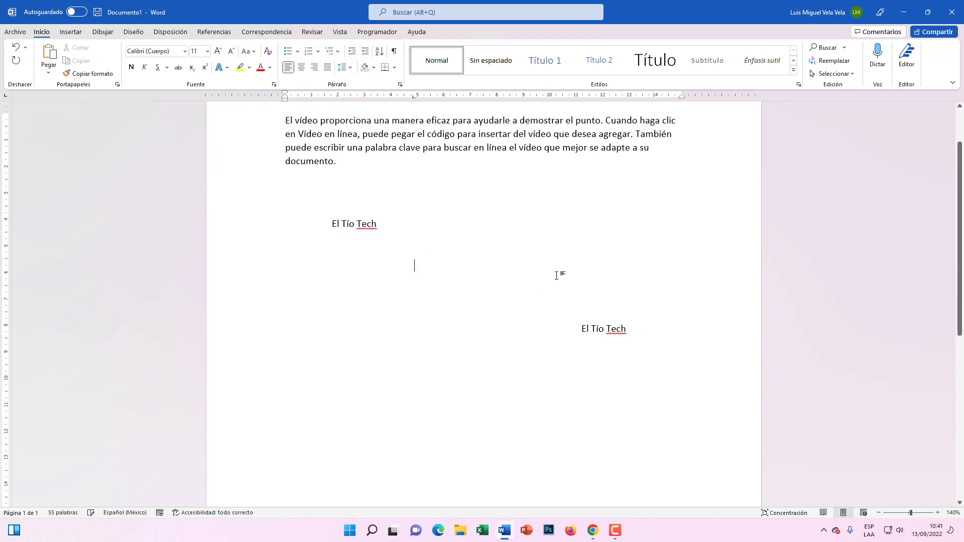
pyautogui.write('El Ti')
pyautogui.press('BackSpace')
pyautogui.write('iu')
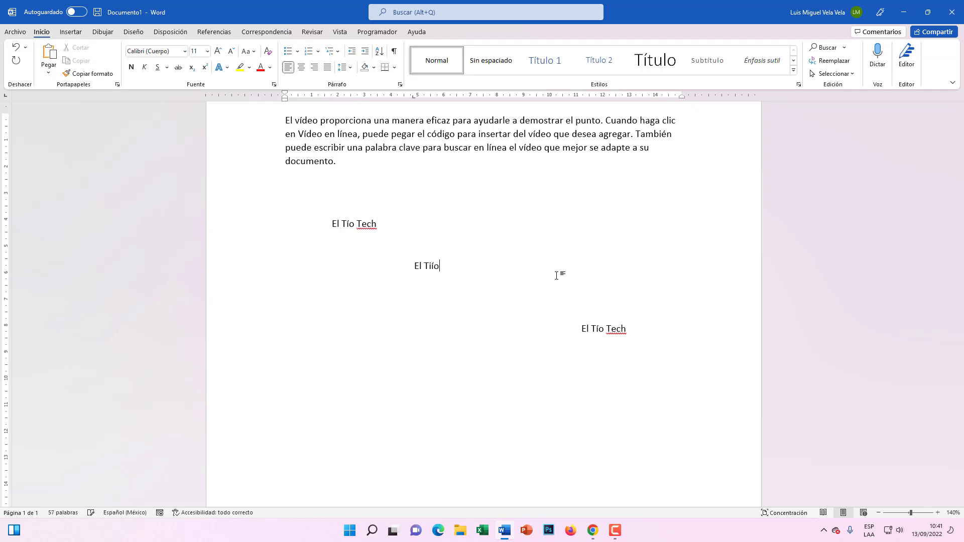
pyautogui.press('BackSpace')
pyautogui.press('BackSpace')
pyautogui.write('ío Tech')
pyautogui.press('super+plus')
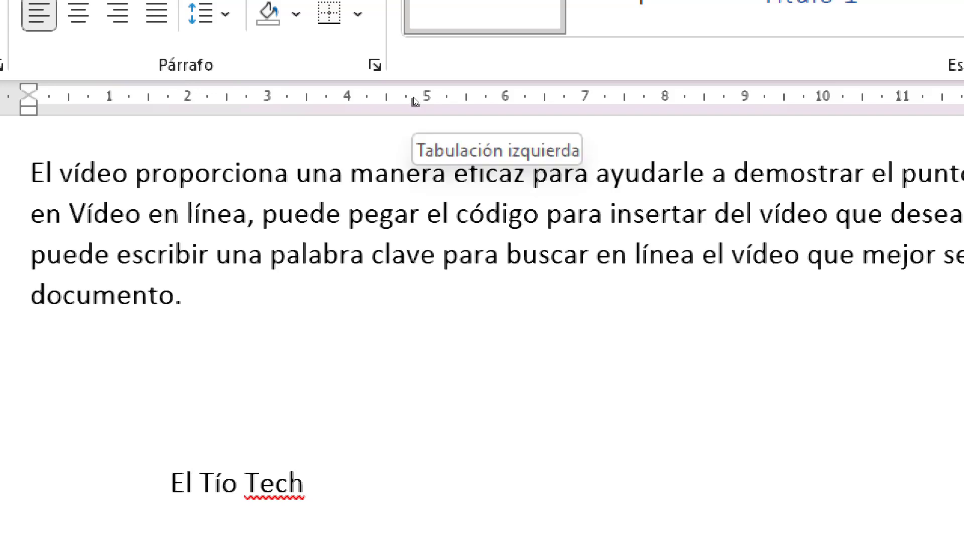
pyautogui.press('super+Escape')
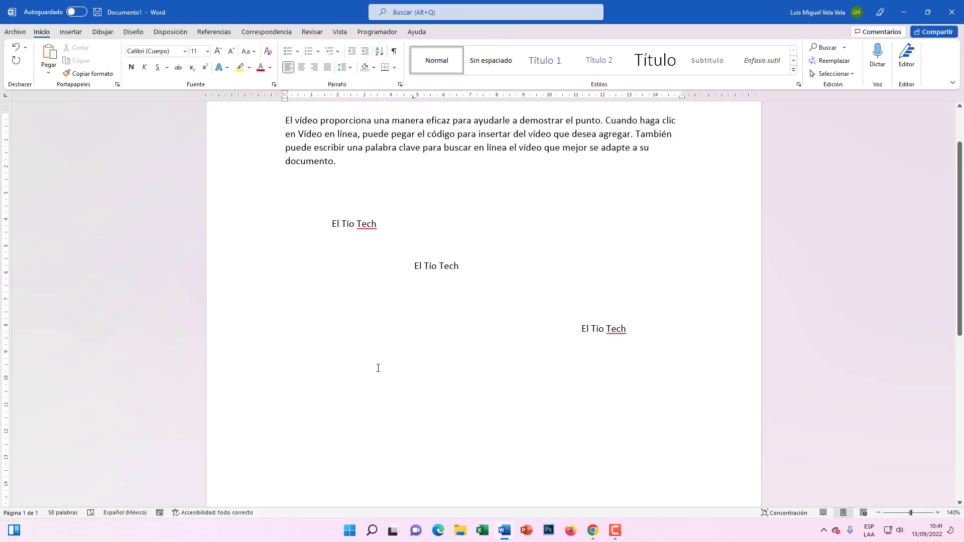
# Type the presenter's name at a blank spot lower on the page.
pyautogui.scroll(-1, 383, 372)
pyautogui.scroll(-1, 383, 372)
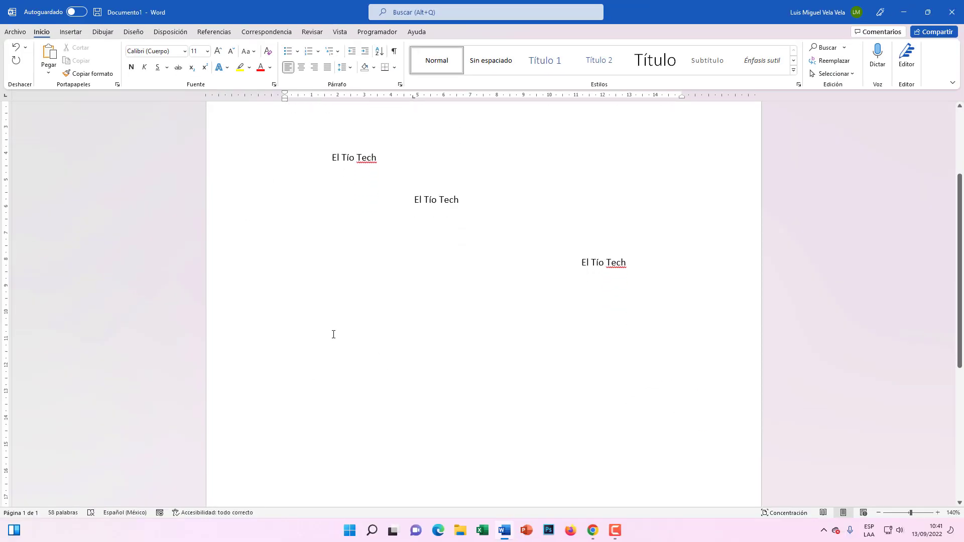
pyautogui.click(366, 329)
pyautogui.write('Lui')
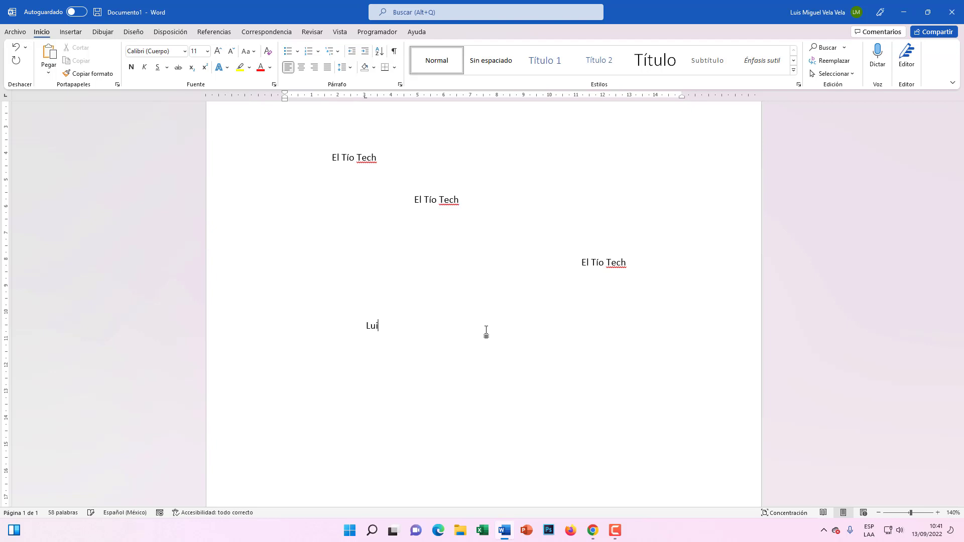
pyautogui.write('s Miguel')
pyautogui.press('super+plus')
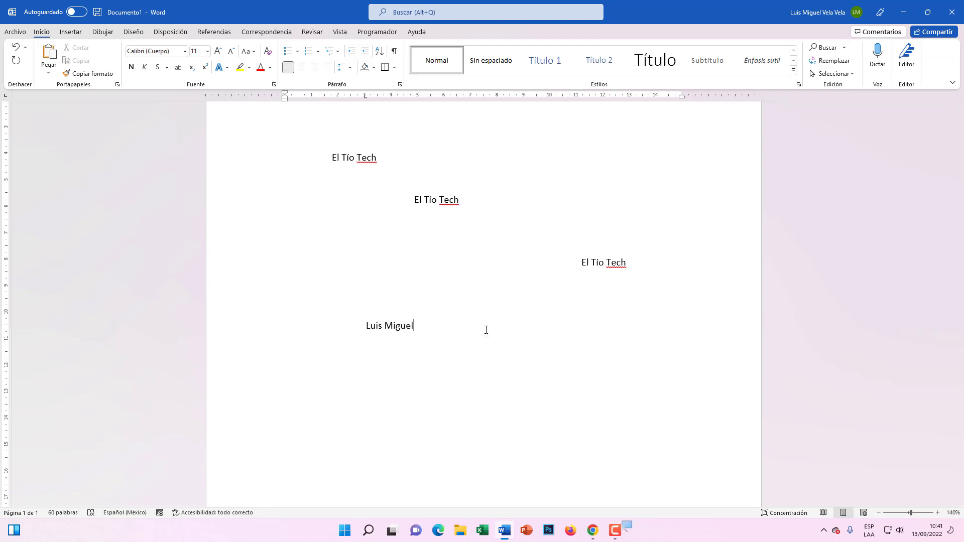
pyautogui.press('super+Escape')
pyautogui.scroll(1, 516, 344)
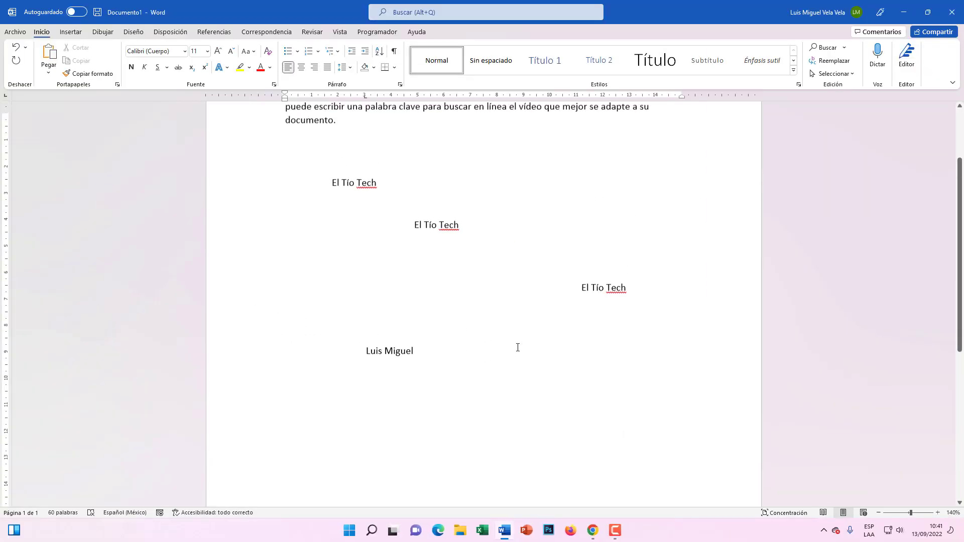
pyautogui.scroll(3, 520, 341)
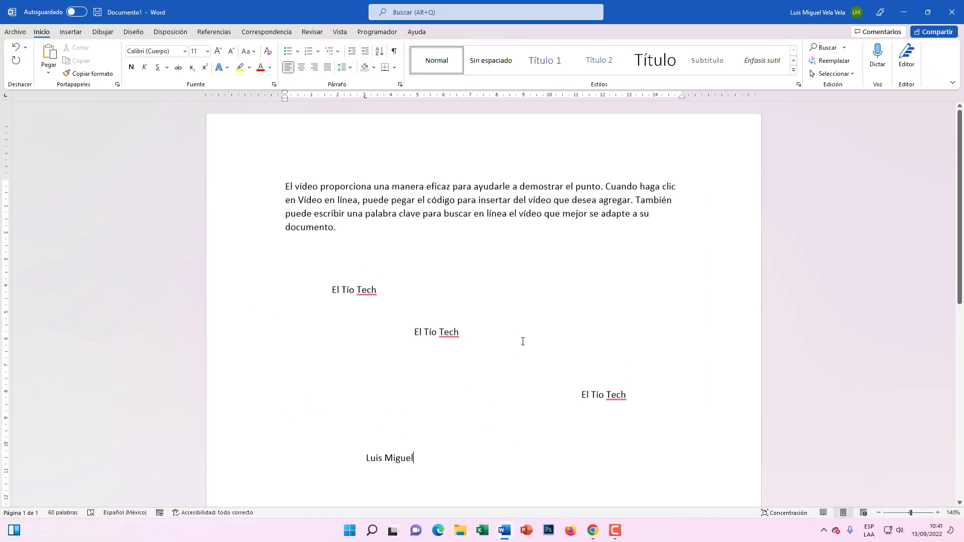
# Add another El Tío Tech line at the right, just under the paragraph.
pyautogui.doubleClick(526, 263)
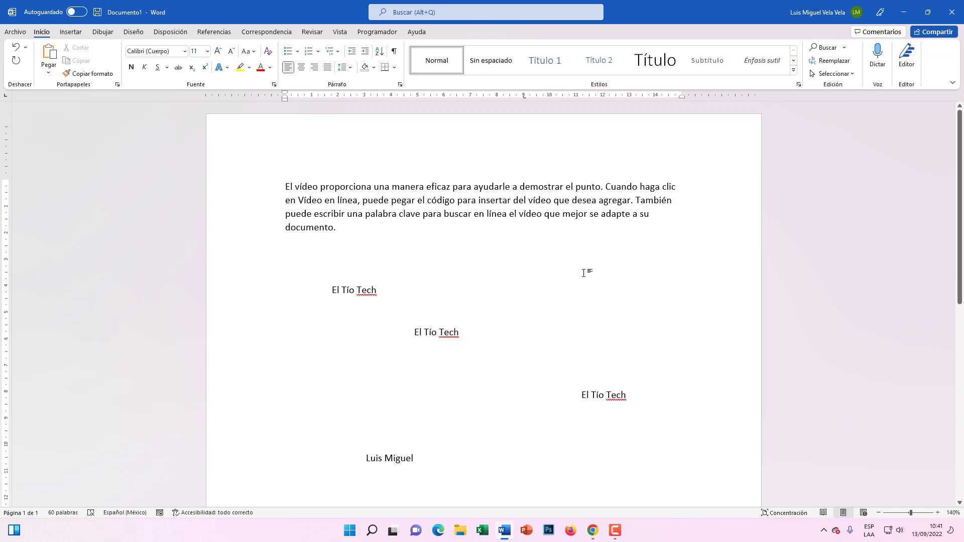
pyautogui.write('El Tío Tech')
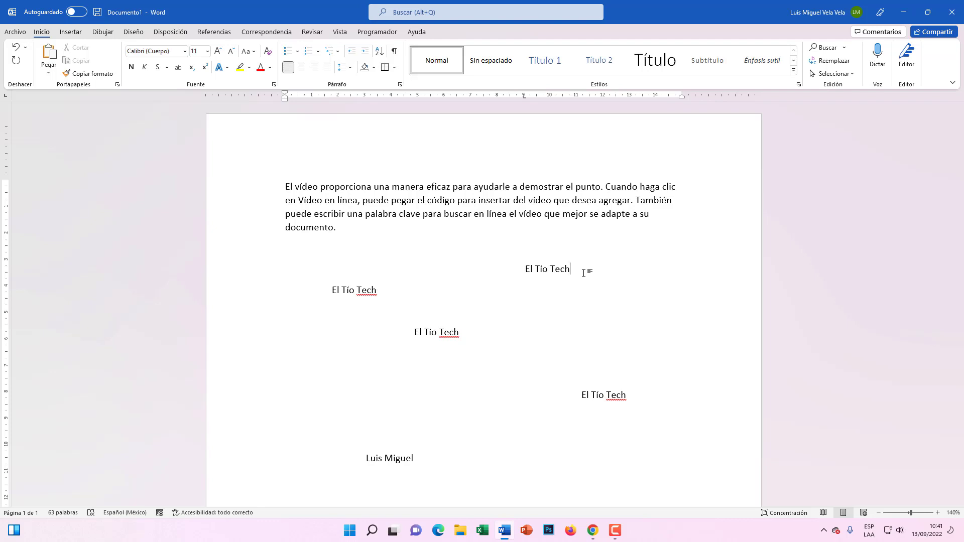
pyautogui.scroll(-2, 517, 346)
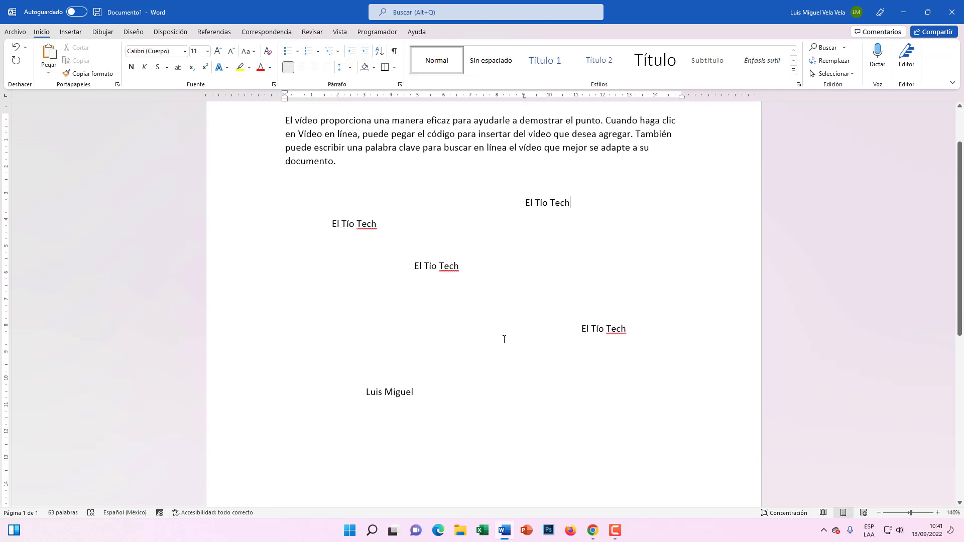
pyautogui.scroll(2, 506, 342)
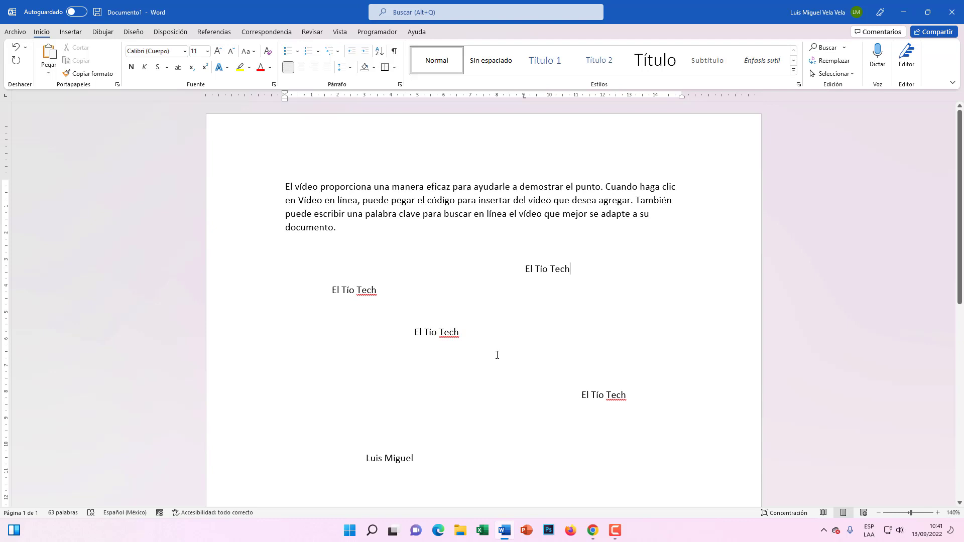